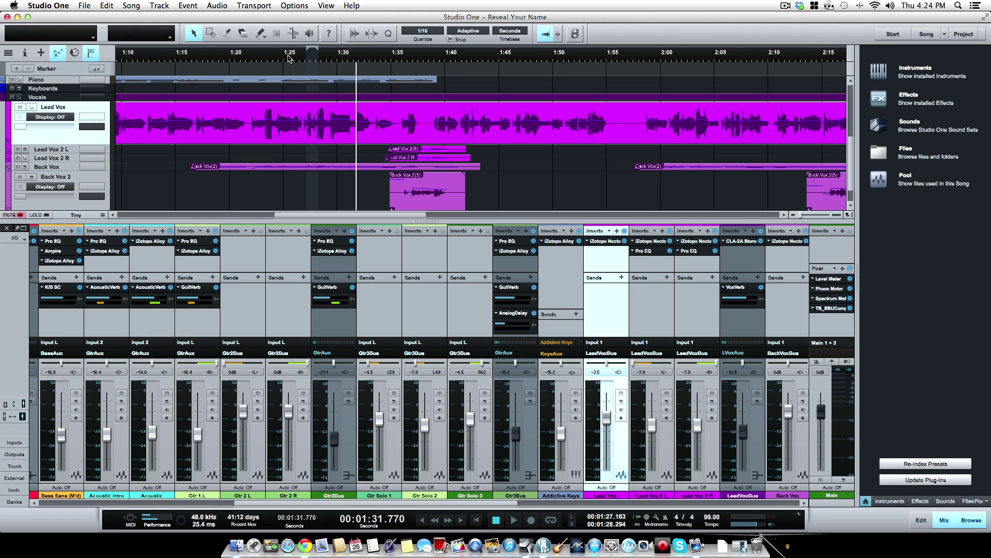
# - Audition the lead vocal passage from 1:25 several times, stopping near 1:27.9
pyautogui.click(288, 58)
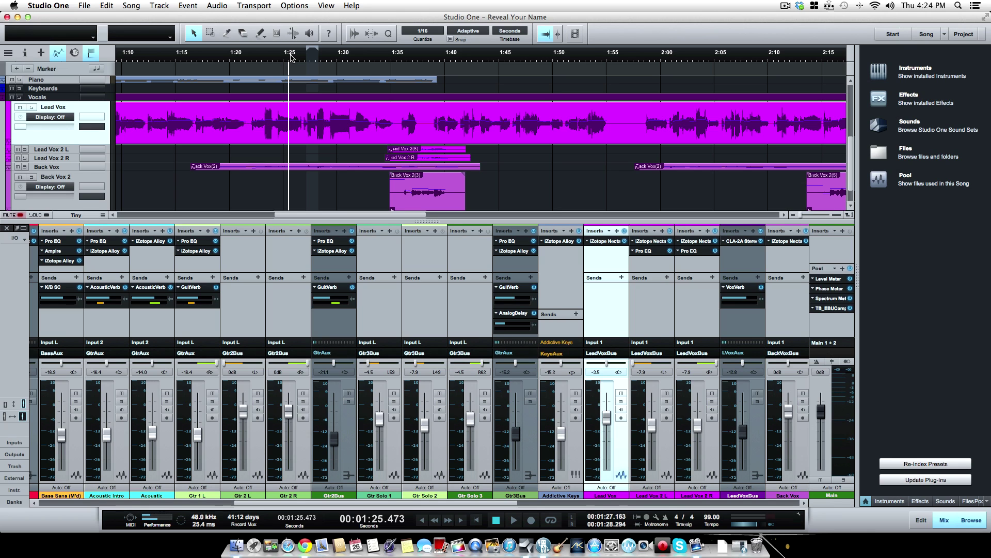
pyautogui.press('space')
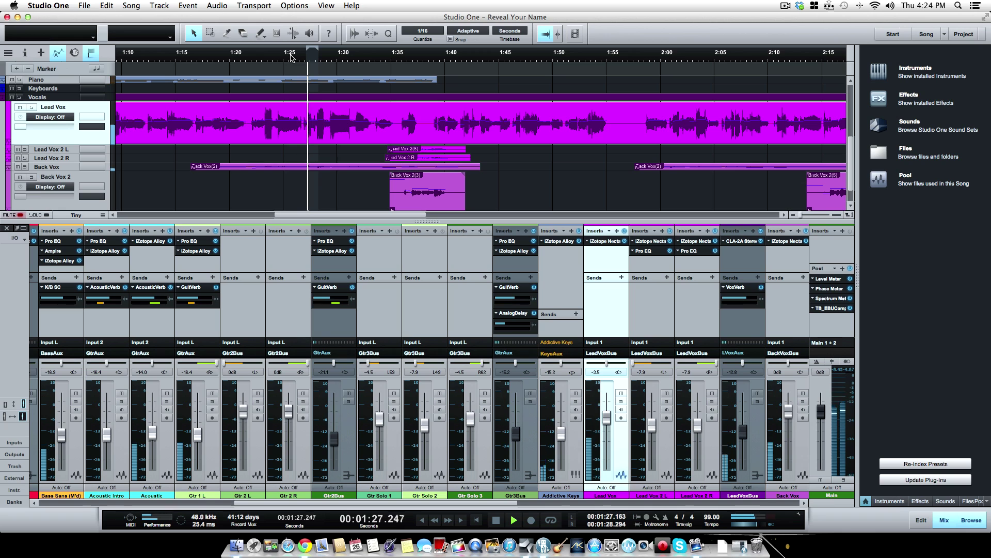
pyautogui.press('space')
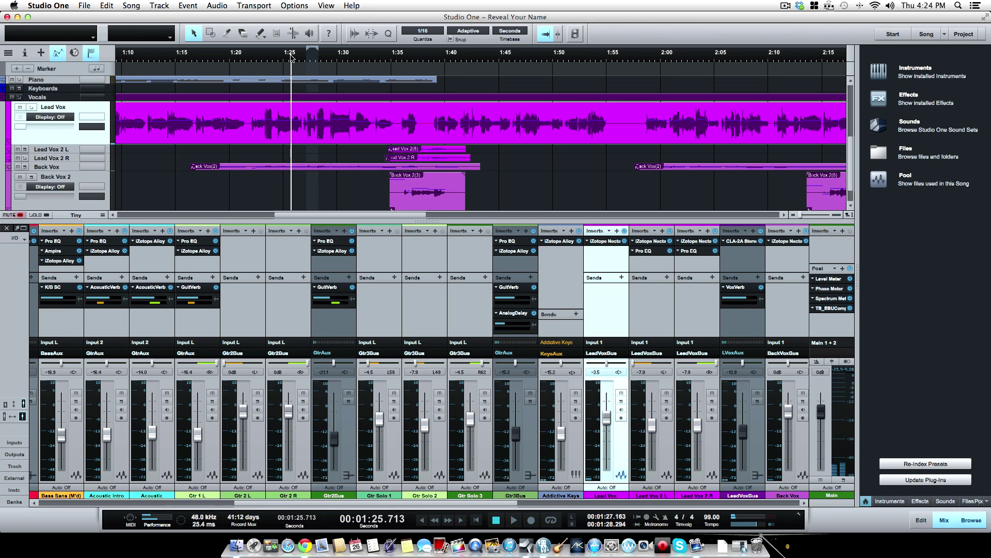
pyautogui.press('space')
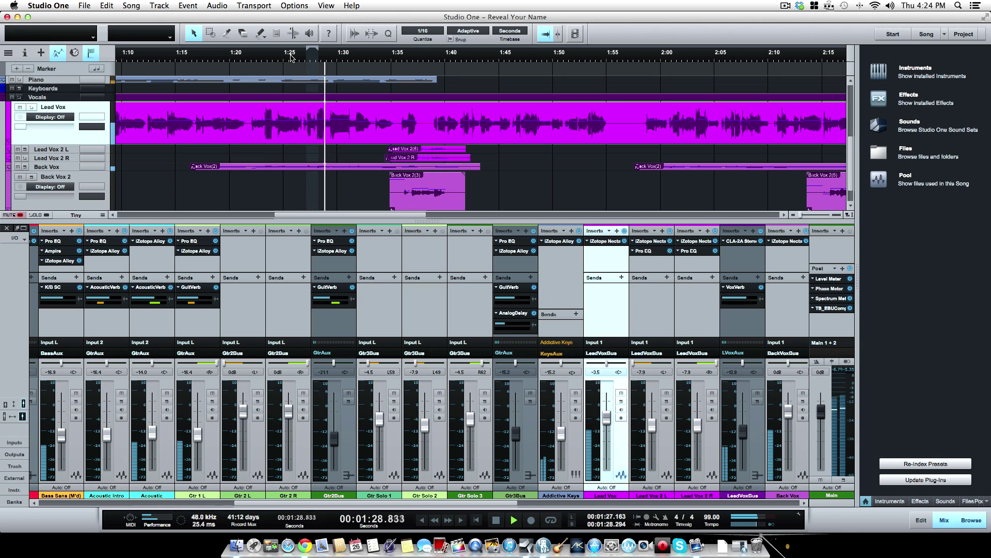
pyautogui.press('space')
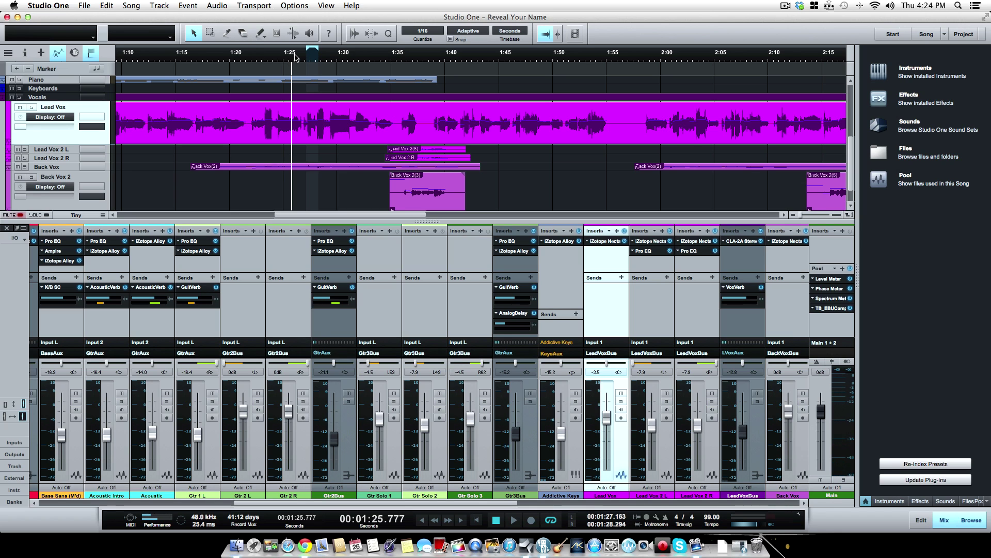
pyautogui.press('space')
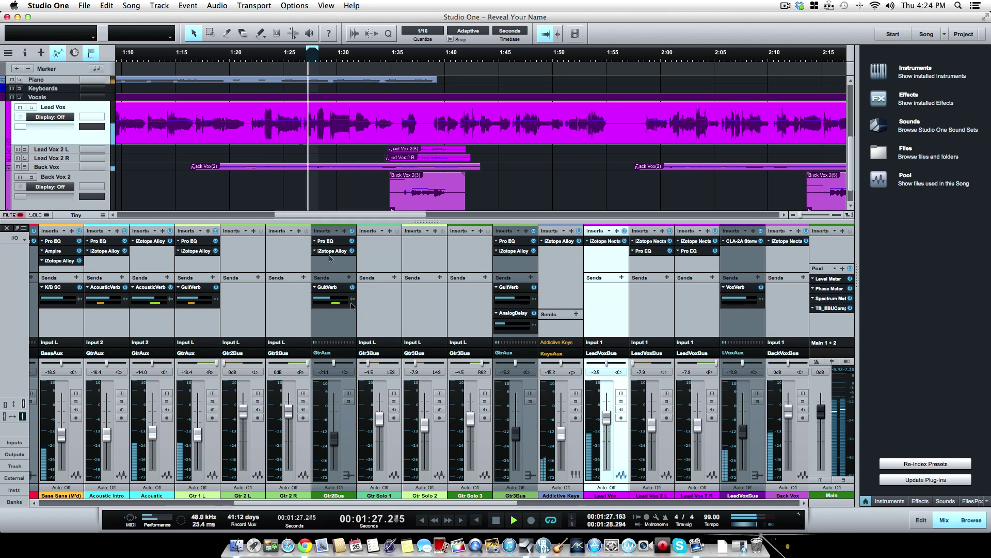
pyautogui.click(498, 520)
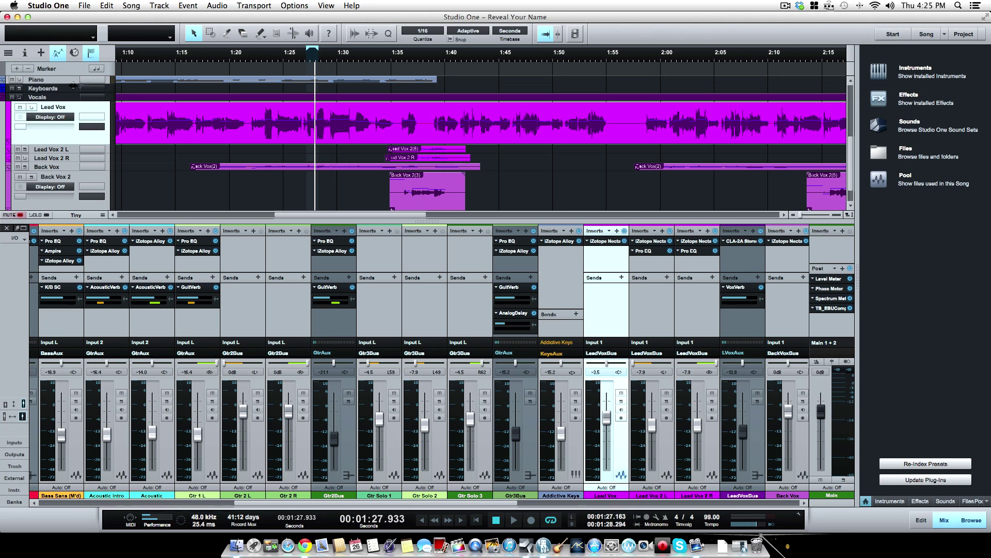
# - Solo Lead Vox and replay the passage from about 1:25, stopping at 1:28.166
pyautogui.click(31, 108)
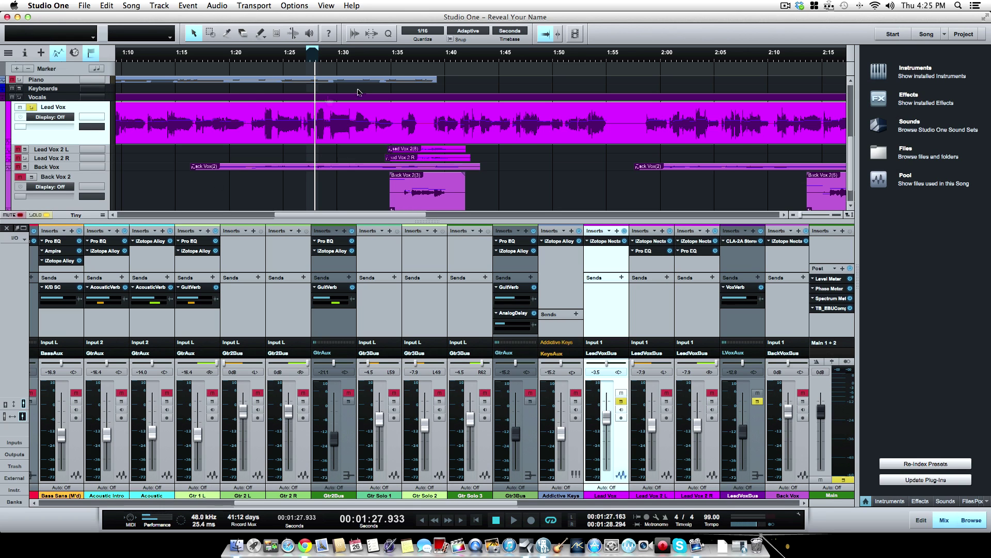
pyautogui.click(305, 59)
pyautogui.press('space')
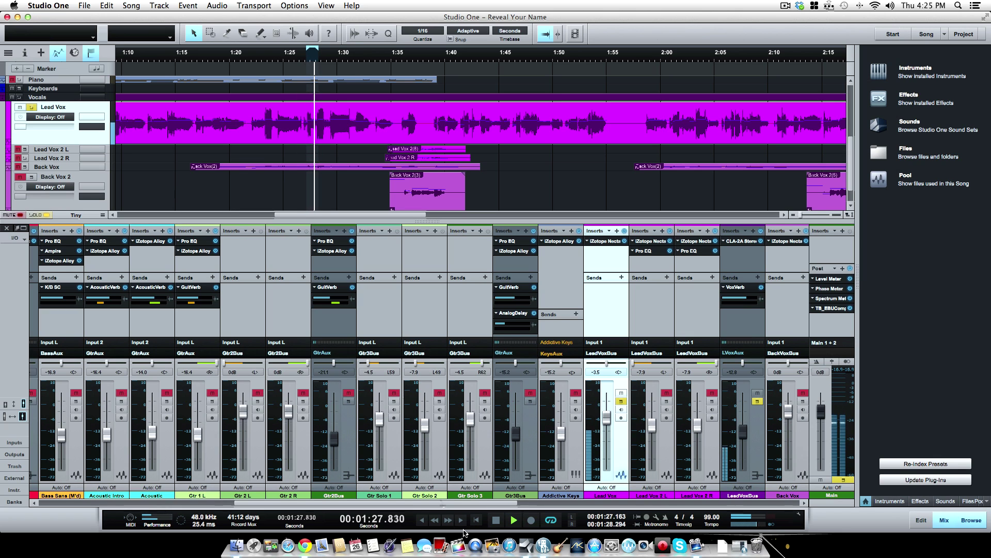
pyautogui.click(498, 520)
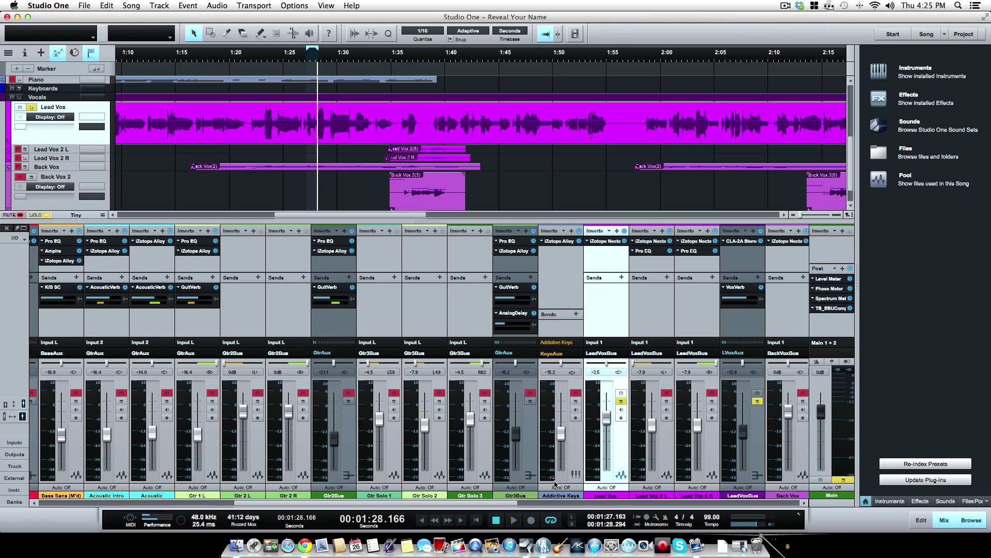
# - Insert a Pro EQ on Lead Vox, set its spectrum to Waterfall, and reposition its window
pyautogui.click(617, 231)
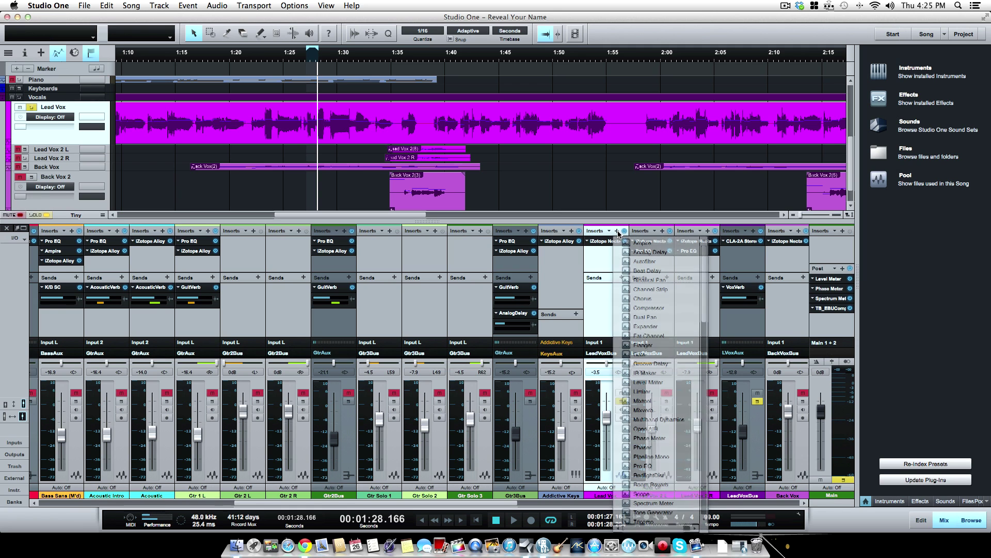
pyautogui.click(672, 466)
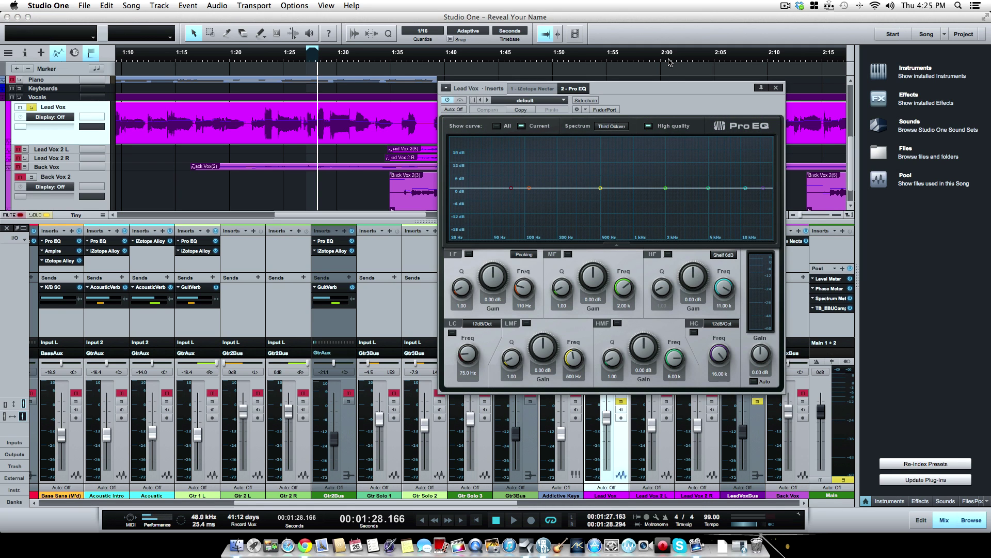
pyautogui.click(616, 127)
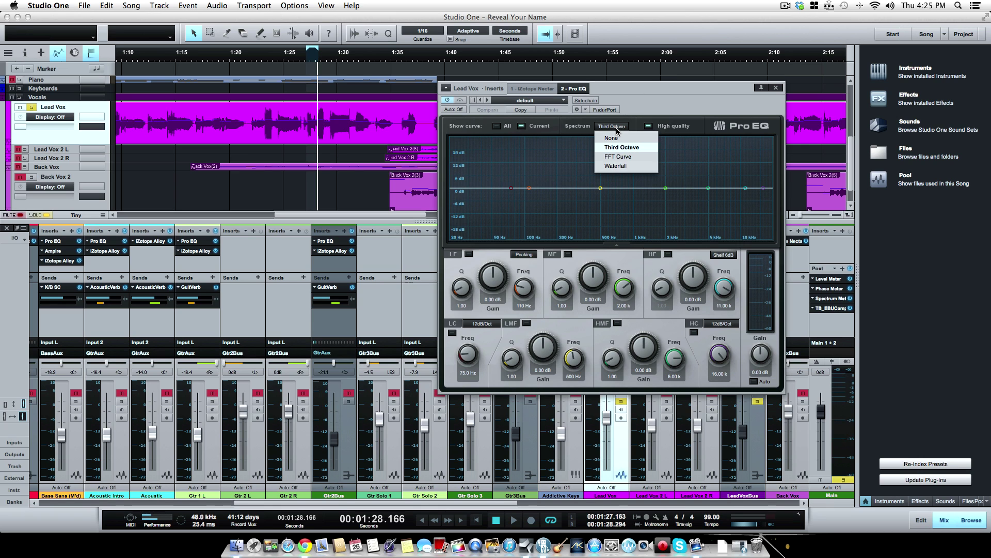
pyautogui.click(615, 166)
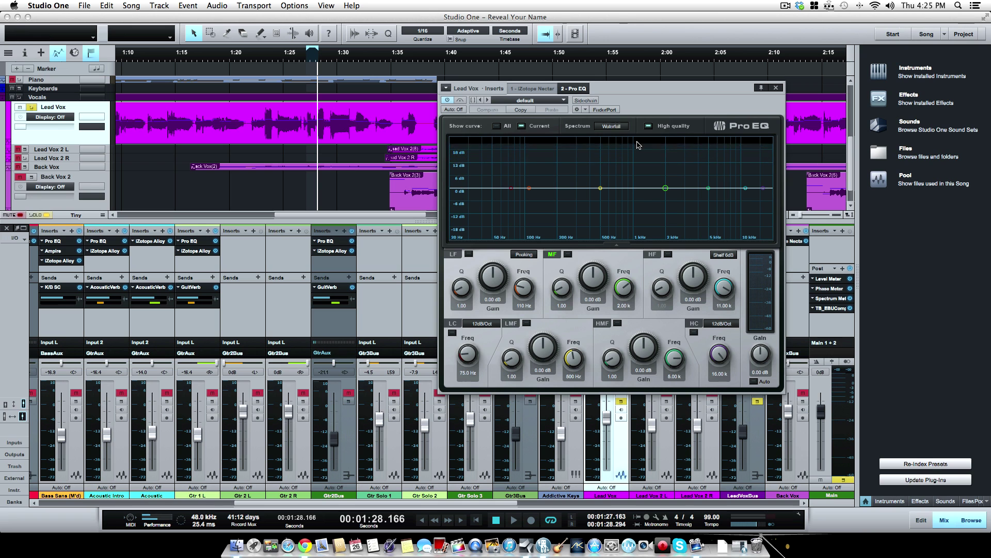
pyautogui.moveTo(652, 101); pyautogui.dragTo(563, 88)
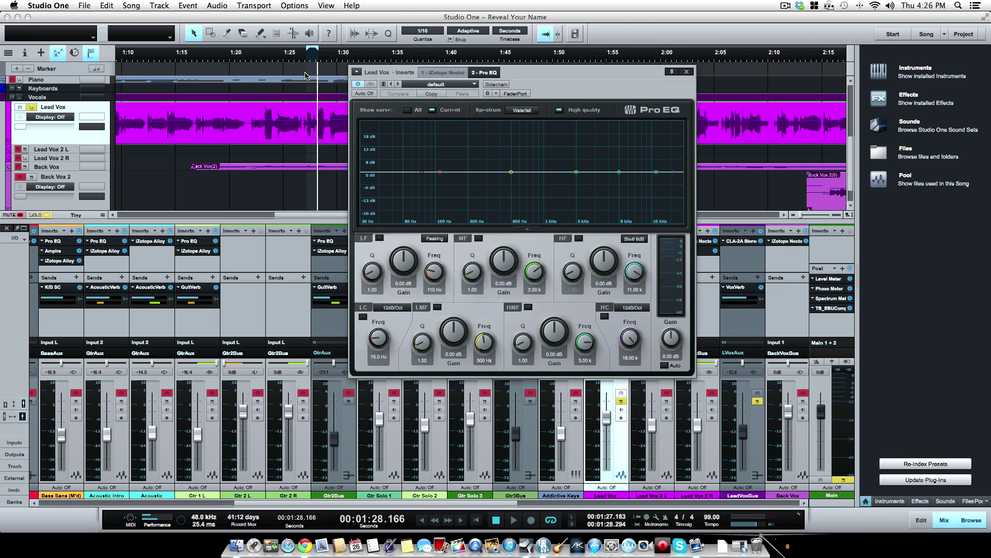
# - Play the soloed vocal while watching the Pro EQ waterfall for the harsh frequency
pyautogui.hscroll(1, 307, 71)
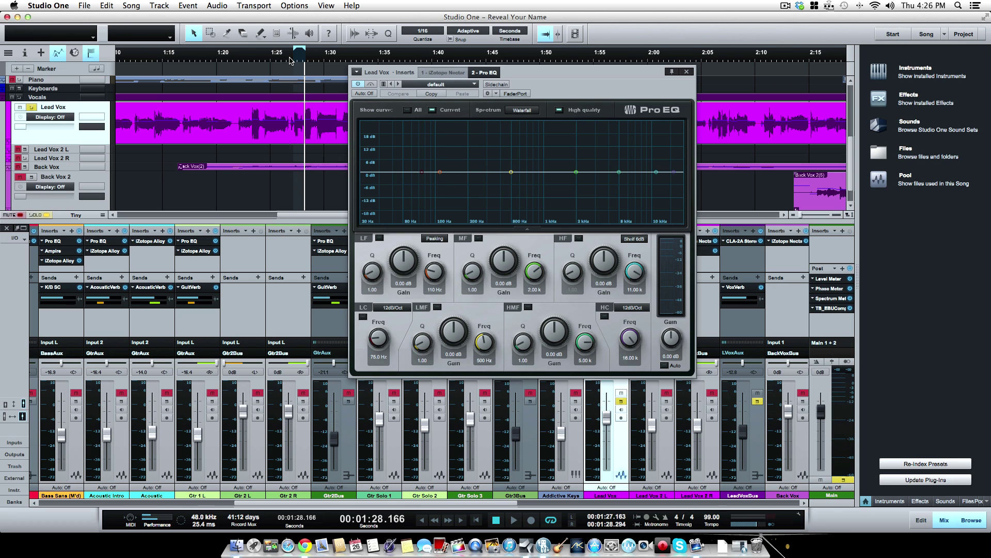
pyautogui.press('space')
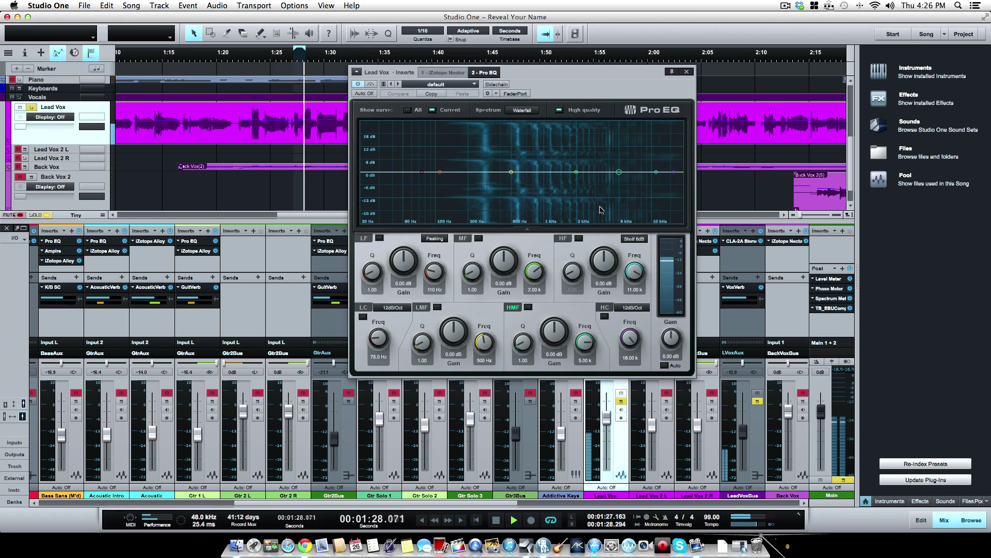
pyautogui.press('space')
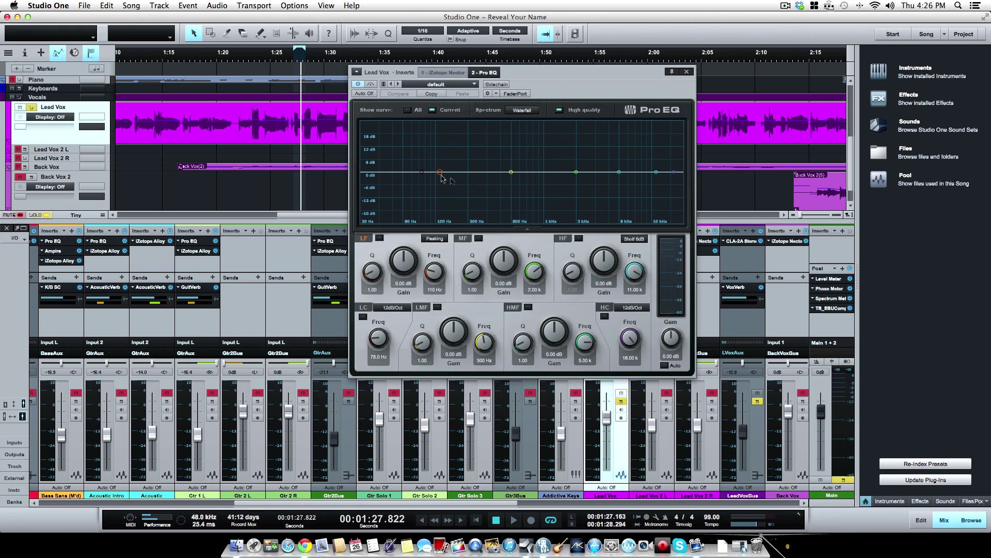
pyautogui.press('space')
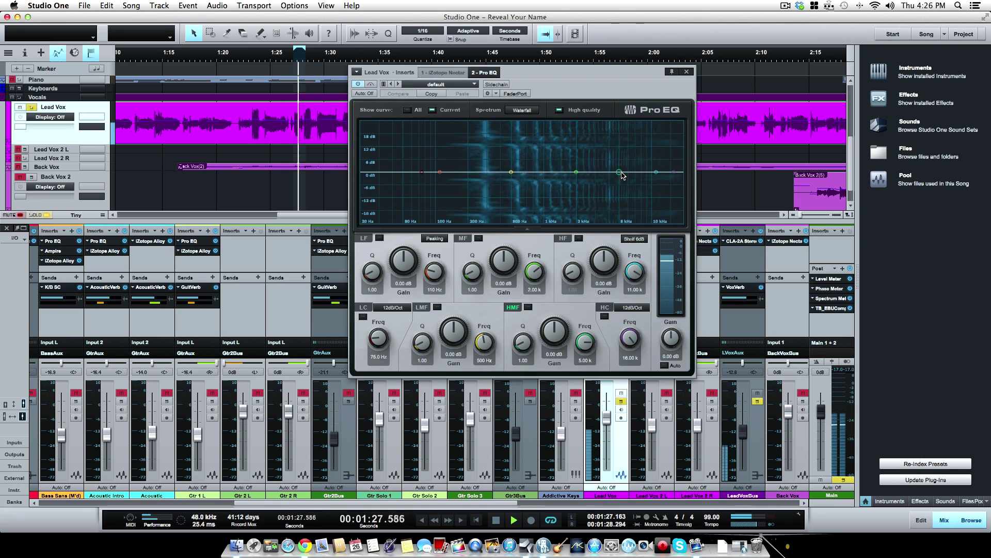
# - Set the HMF band to a 4.10 kHz notch with Q 19.63 and −18 dB gain
pyautogui.moveTo(621, 175); pyautogui.dragTo(611, 175)
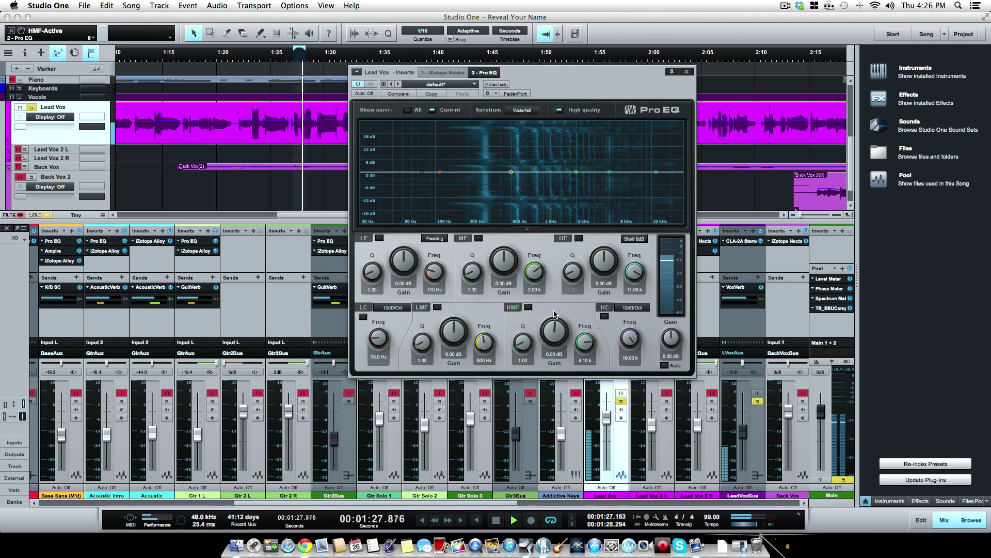
pyautogui.moveTo(522, 341); pyautogui.dragTo(549, 354)
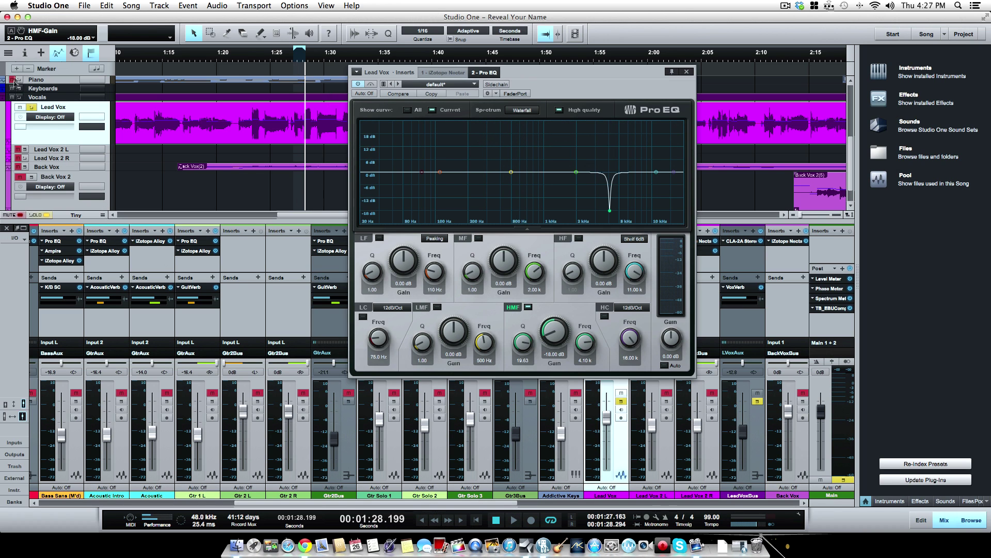
# - Unsolo Lead Vox and play the vocal passage from about 1:25 in the full mix
pyautogui.click(31, 107)
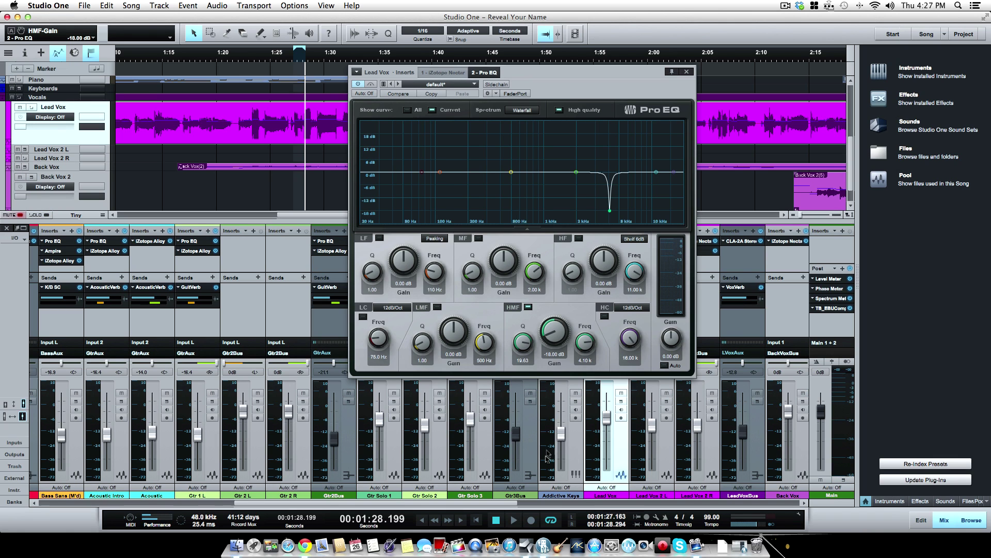
pyautogui.click(279, 55)
pyautogui.press('space')
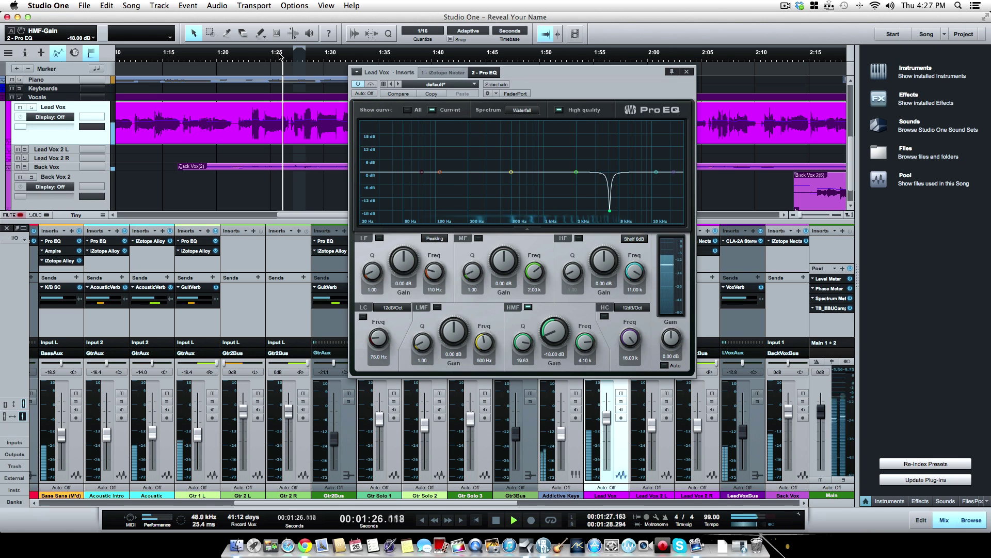
pyautogui.click(497, 520)
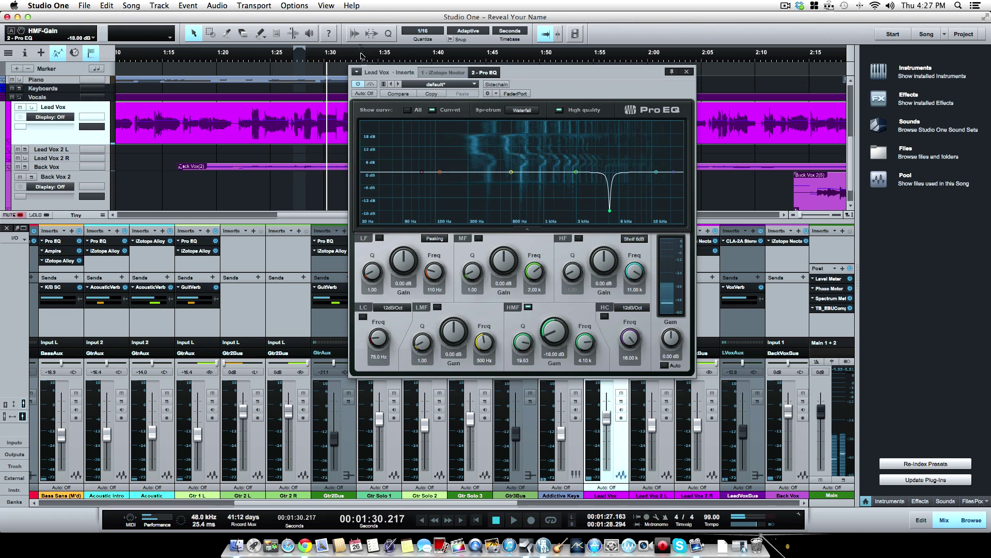
# - Bypass the Pro EQ and replay the passage from about 1:26 to compare
pyautogui.click(370, 83)
pyautogui.click(286, 57)
pyautogui.press('space')
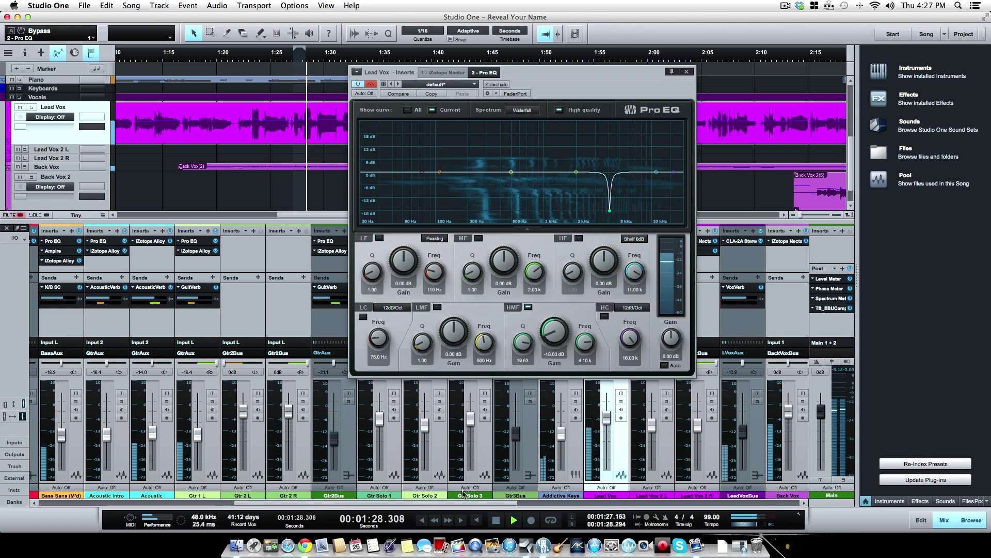
pyautogui.click(497, 520)
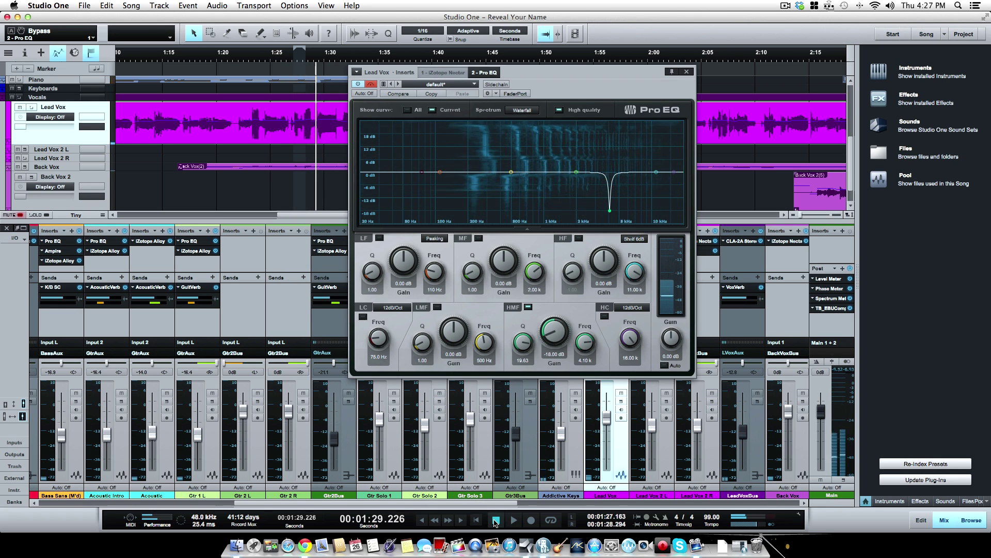